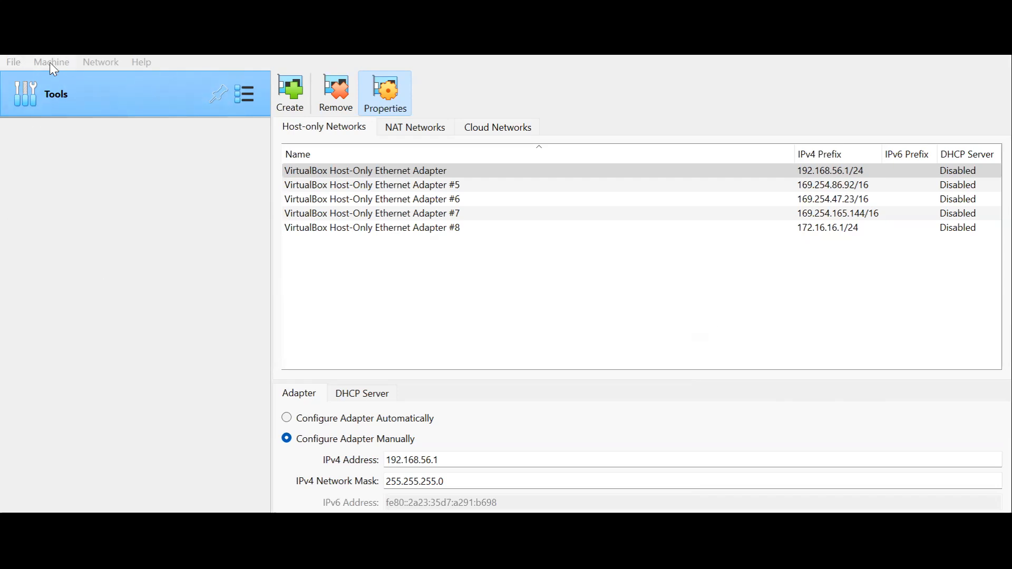
Start creating a new virtual machine and name it RHEL-9
click(606, 101)
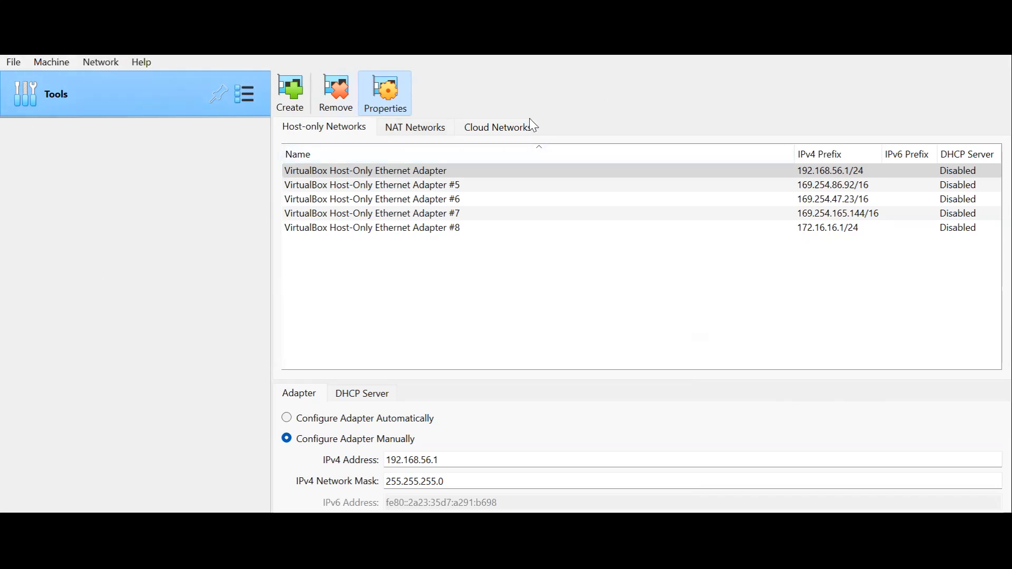
click(64, 67)
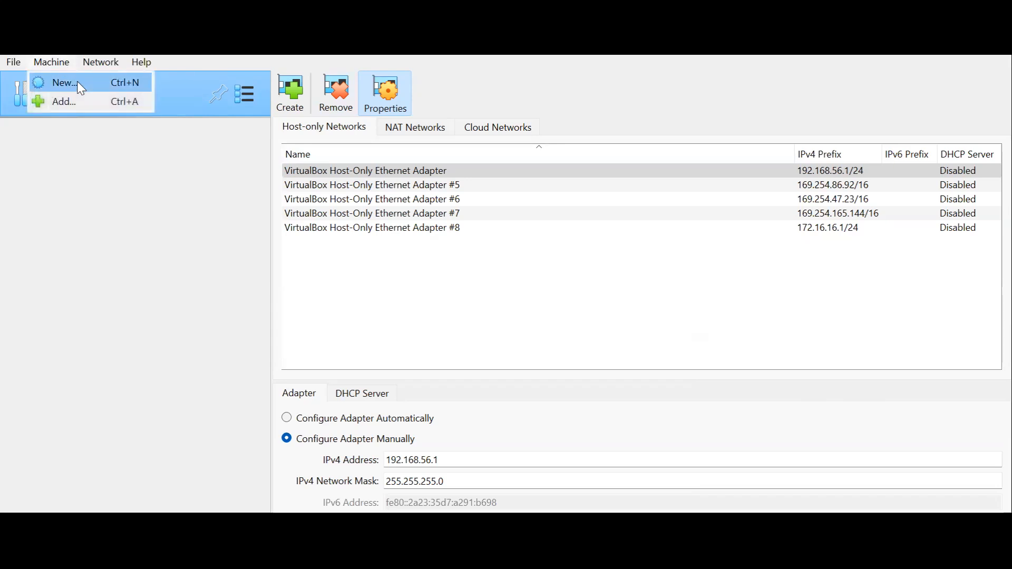
click(77, 81)
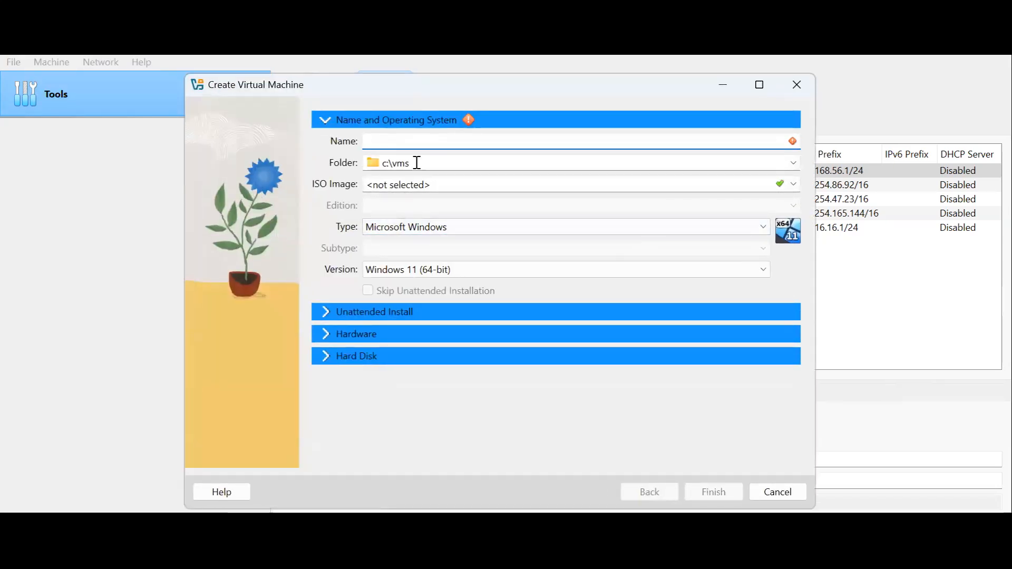
text(R)
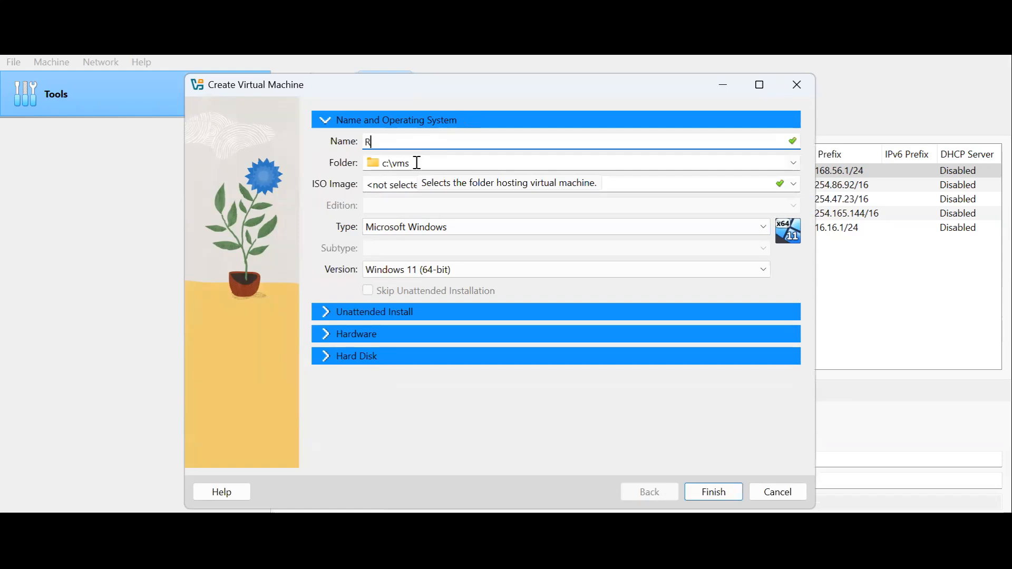
text(HEL-9)
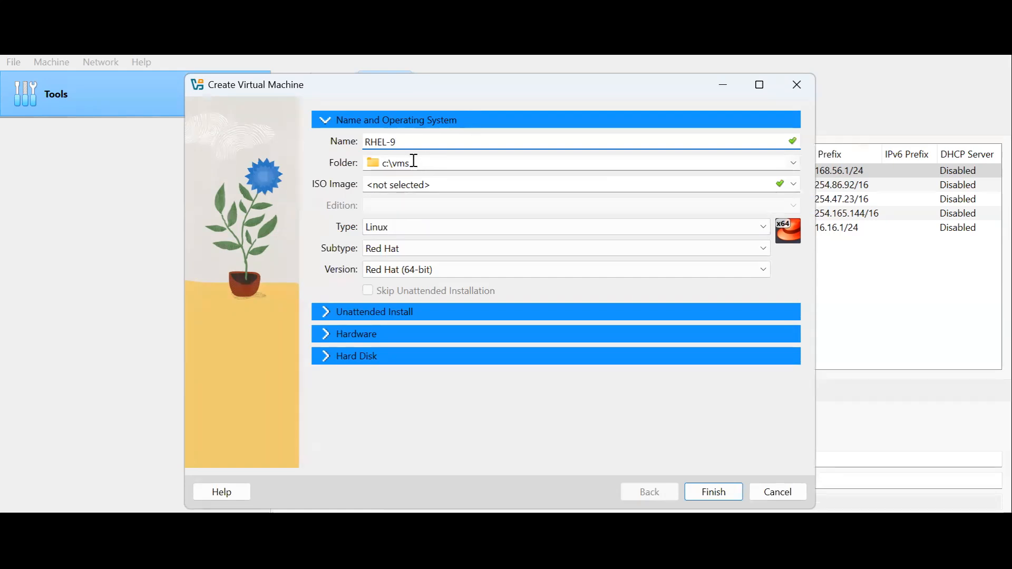
Browse to the My Passport (E:) drive for the machine folder and add a new folder there
click(425, 163)
drag(425, 163, 369, 163)
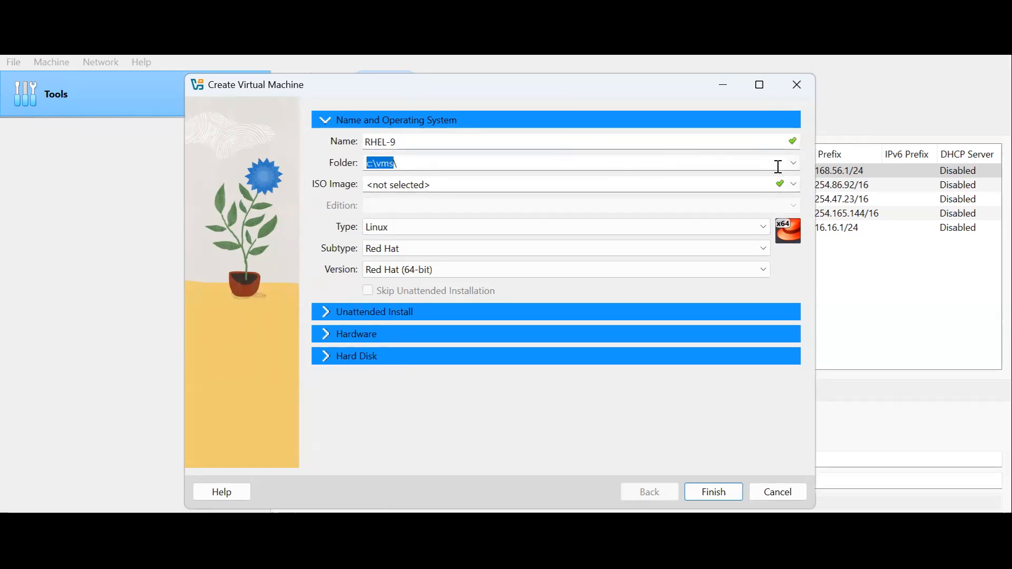
click(792, 159)
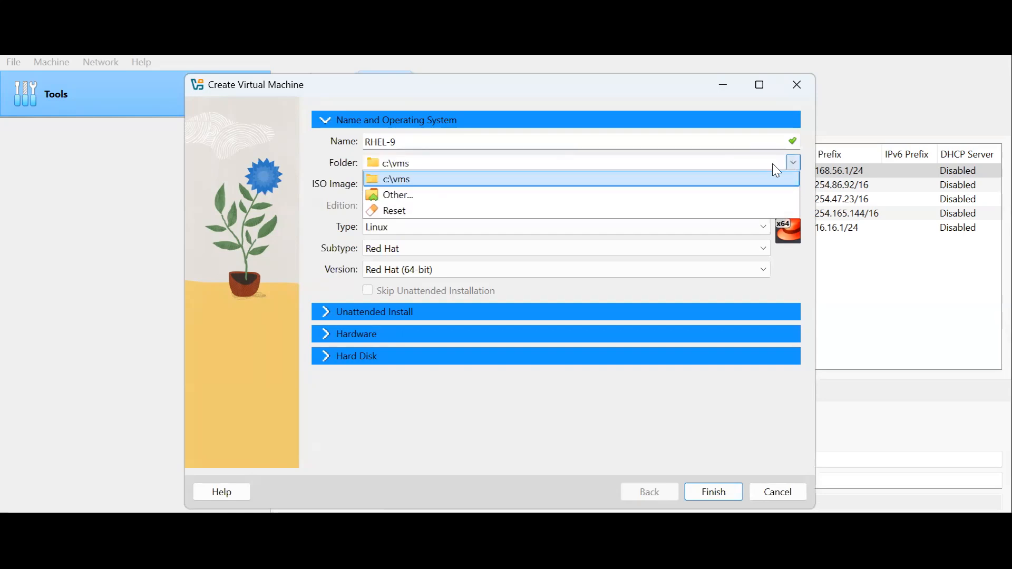
click(462, 195)
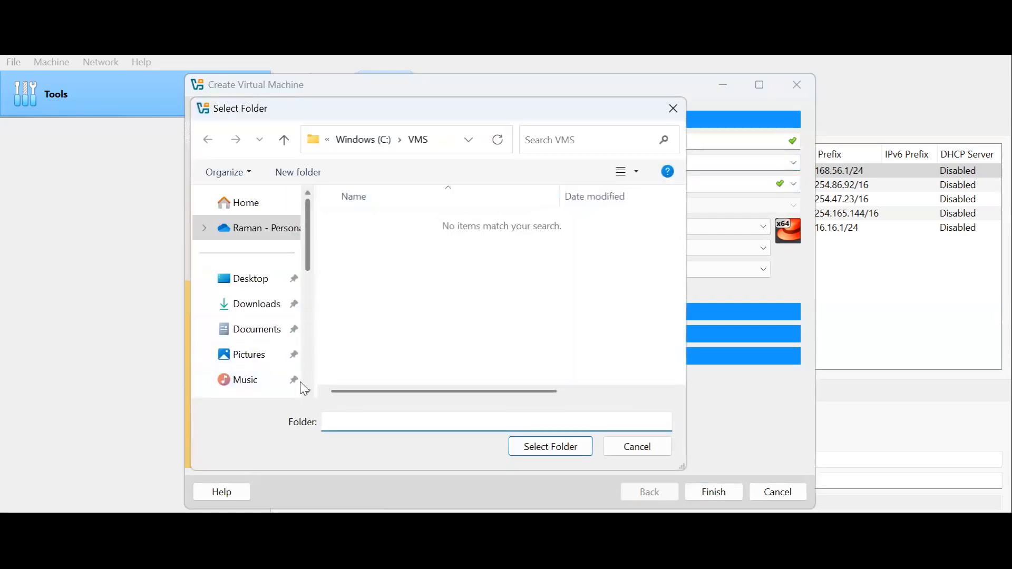
scroll(299, 330, down, 10)
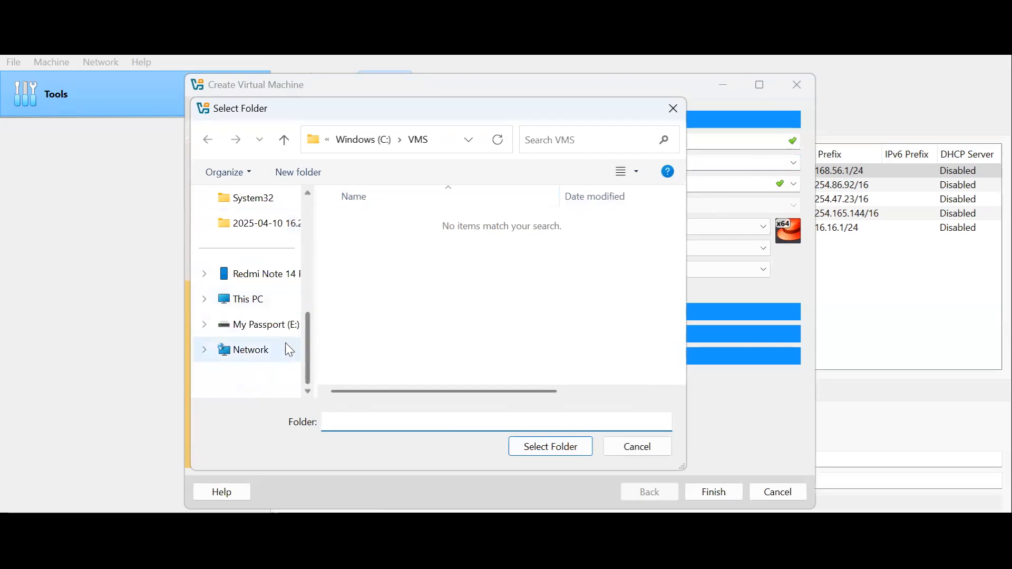
click(271, 326)
scroll(543, 282, down, 1)
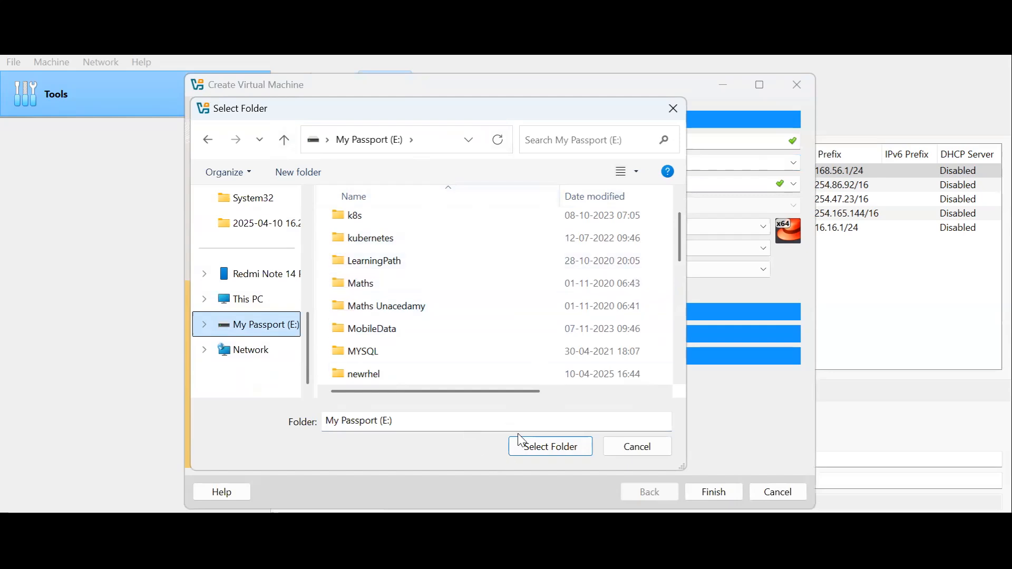
scroll(492, 384, down, 7)
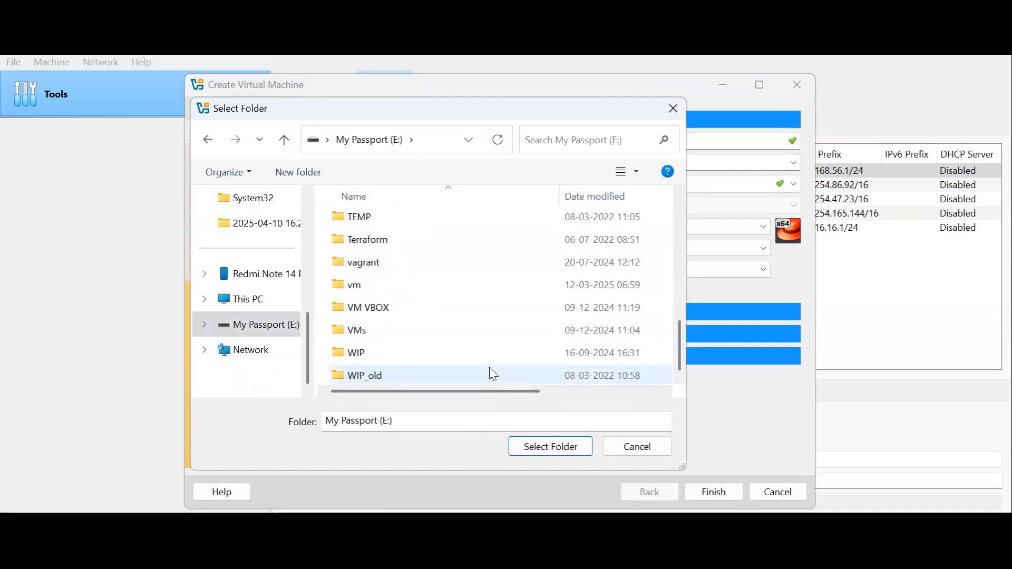
right_click(490, 368)
key(Escape)
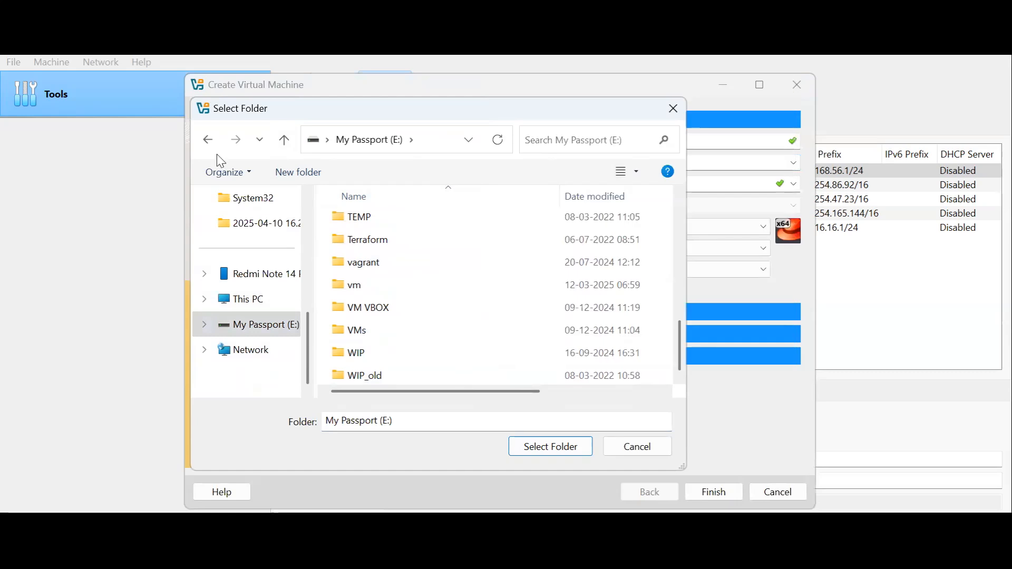
click(285, 170)
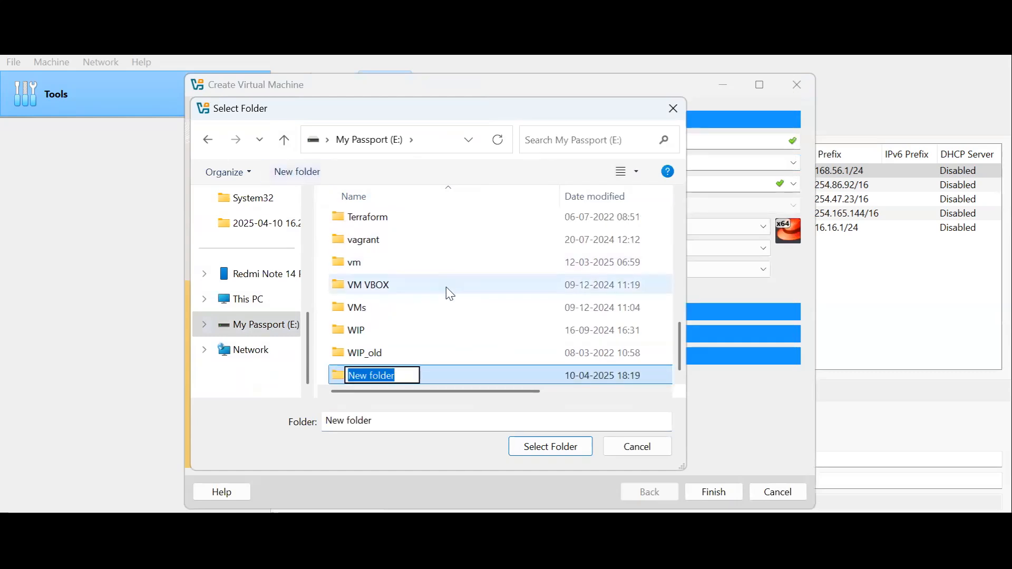
text(R)
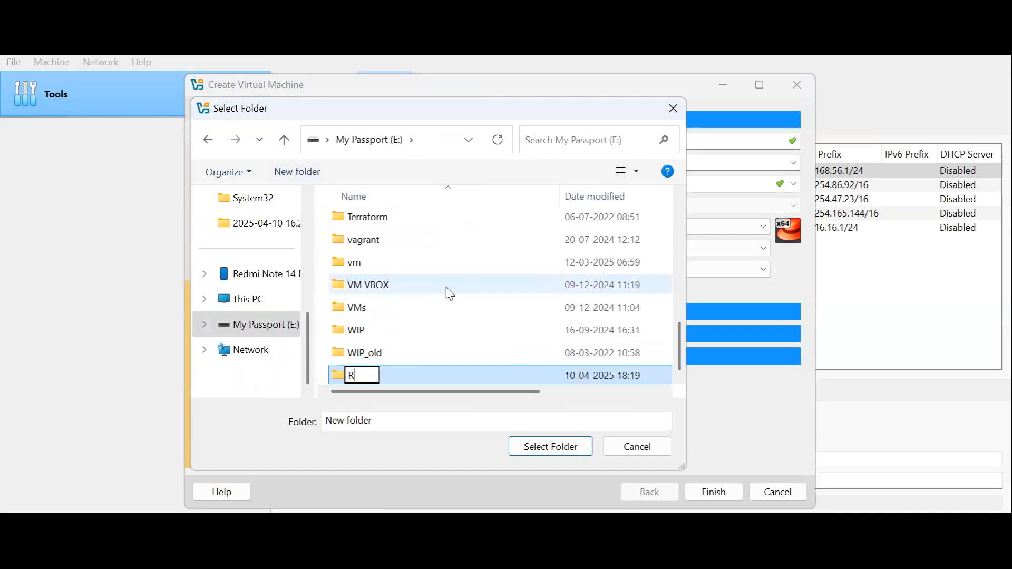
text(HEL-9-)
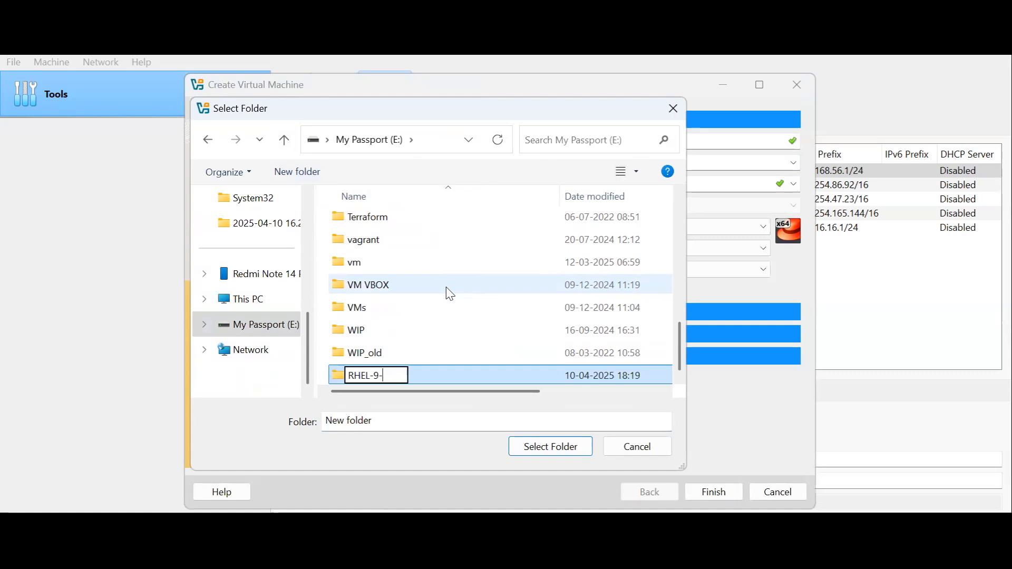
text(VM)
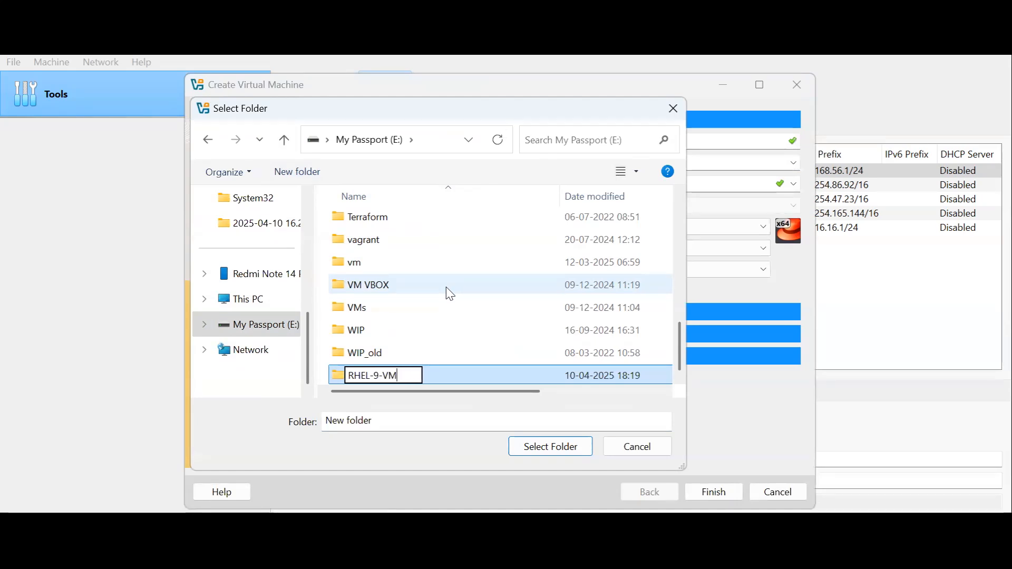
key(BackSpace)
key(BackSpace)
key(BackSpace)
key(BackSpace)
key(BackSpace)
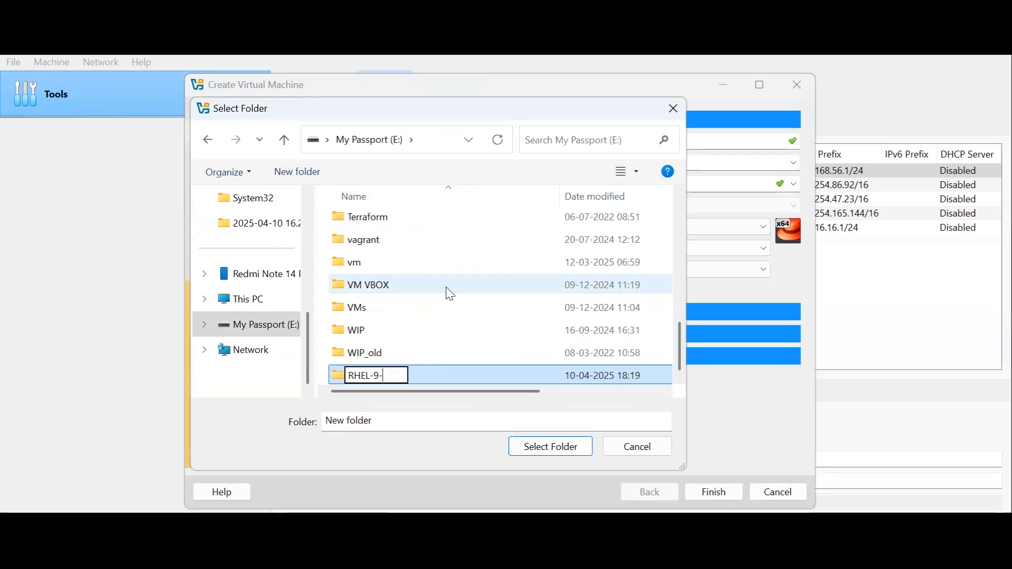
key(BackSpace)
key(BackSpace)
key(BackSpace)
key(BackSpace)
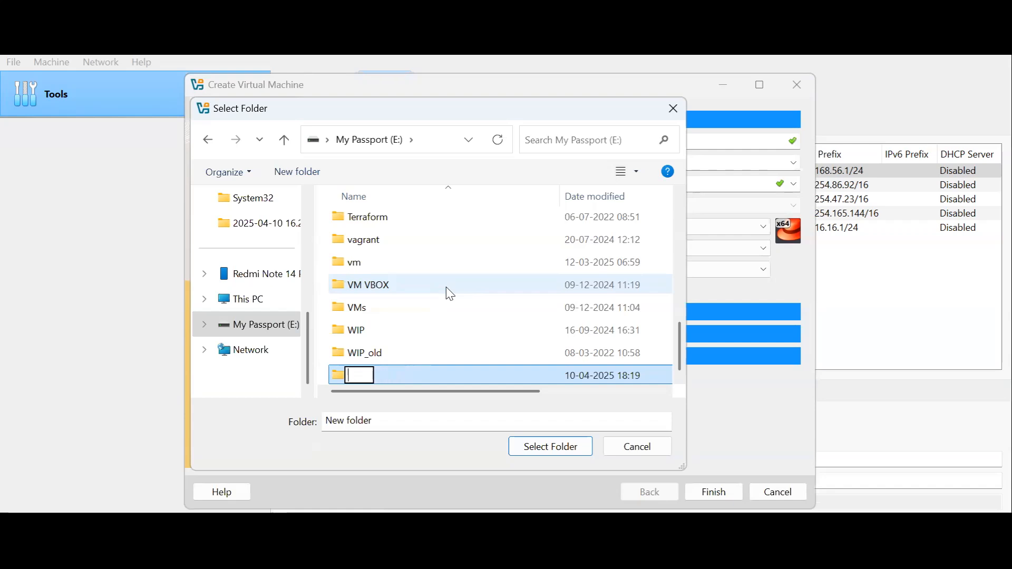
Name the new folder My VMS and open it
text(My VMS)
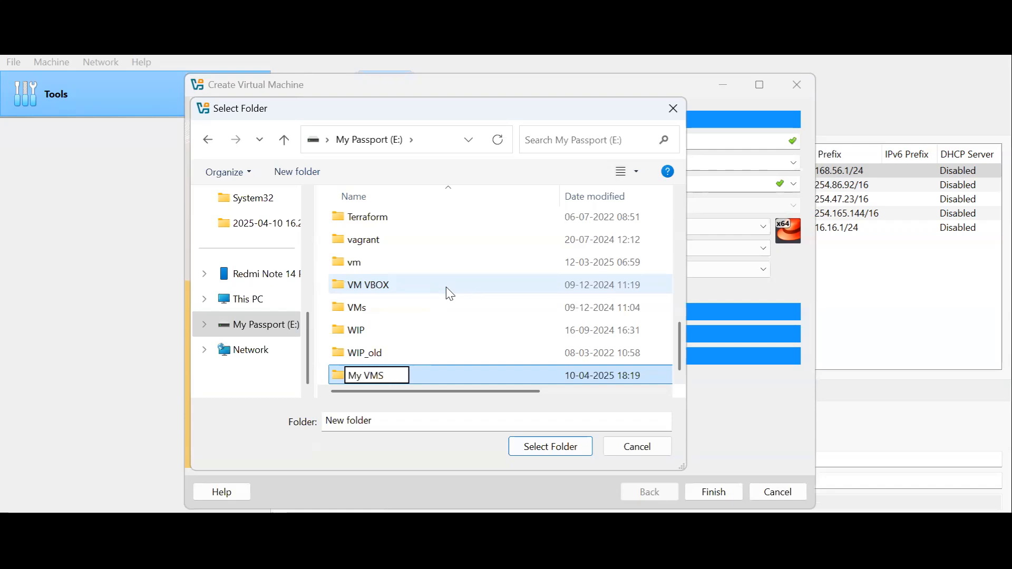
key(Return)
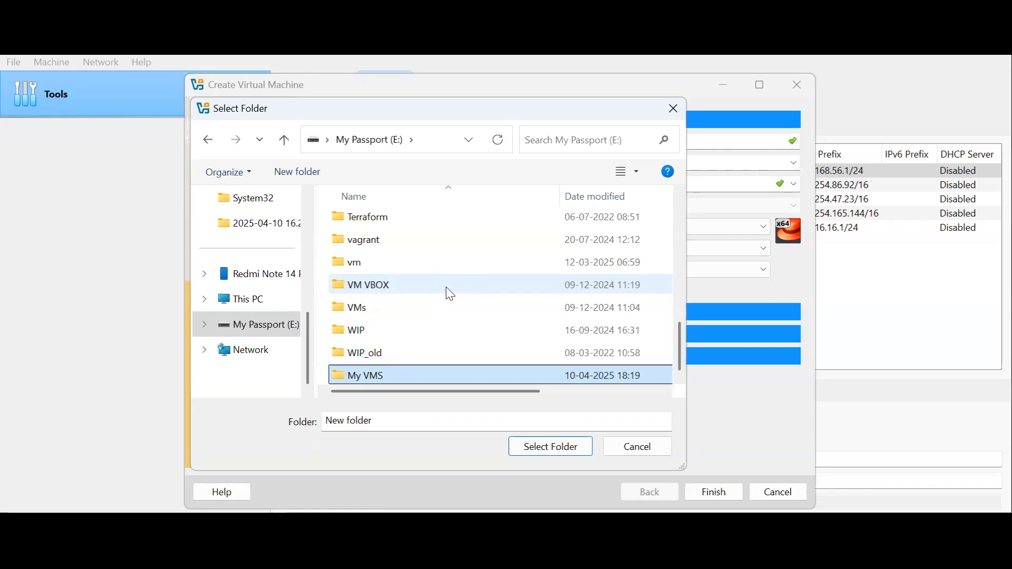
key(Return)
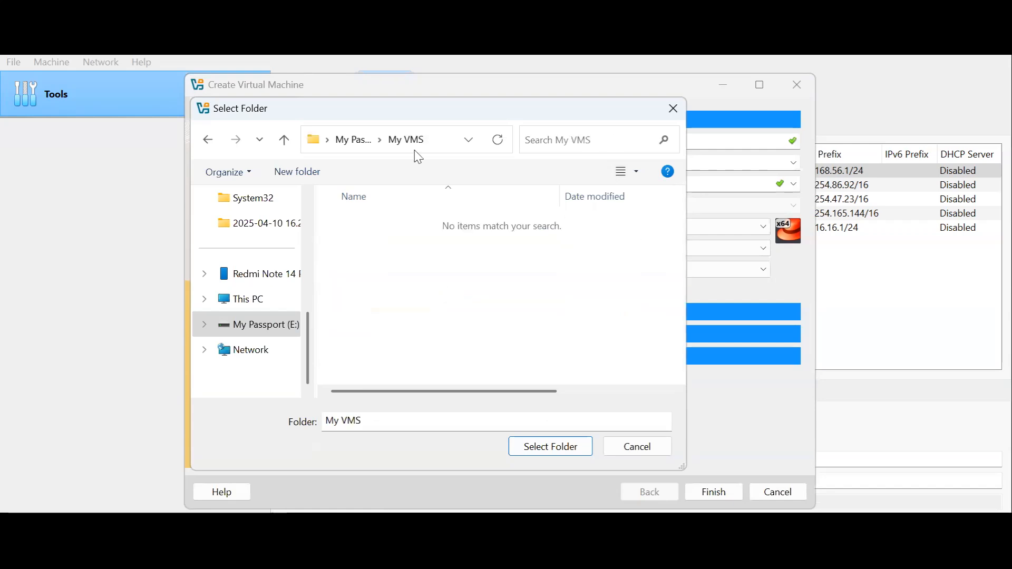
Create a subfolder named RHEL-9 inside My VMS and choose it as the virtual machine's folder
click(299, 173)
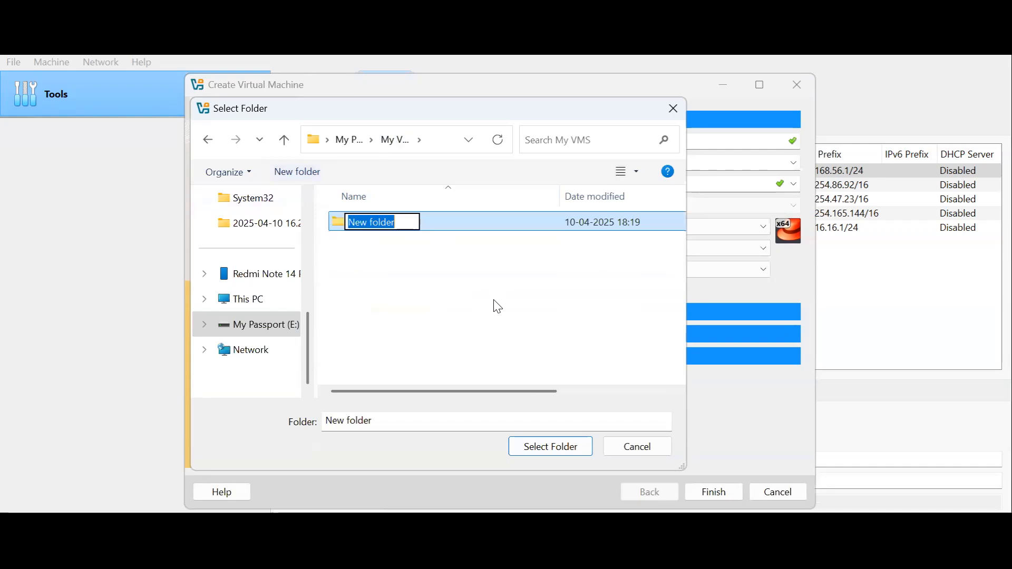
text(RHEL)
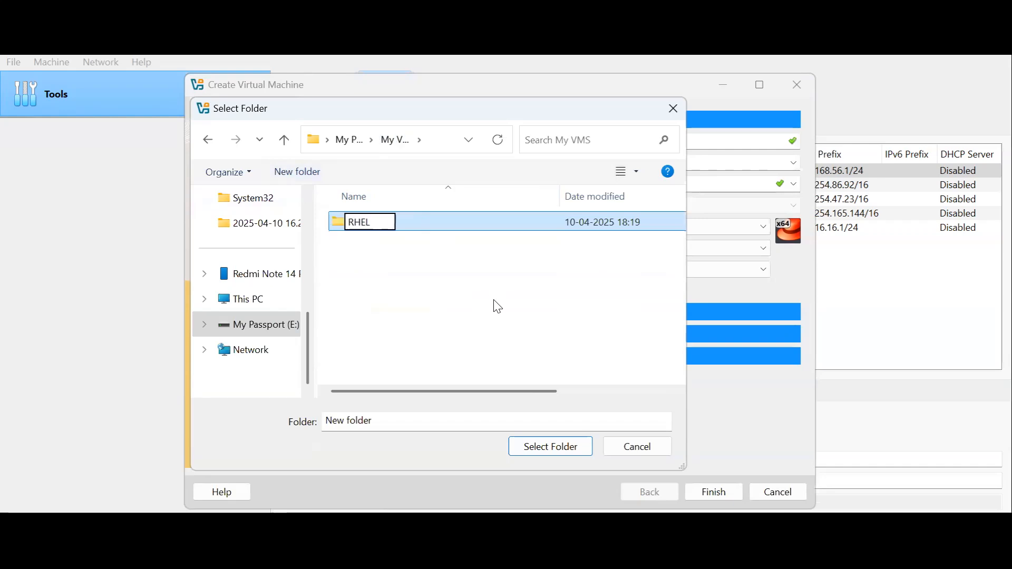
text(-9)
click(463, 230)
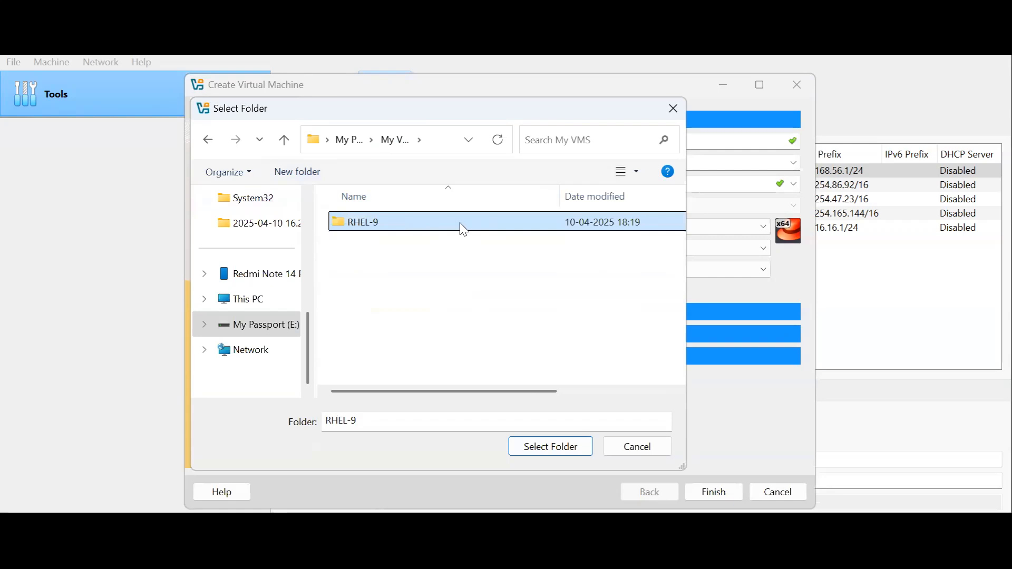
click(568, 455)
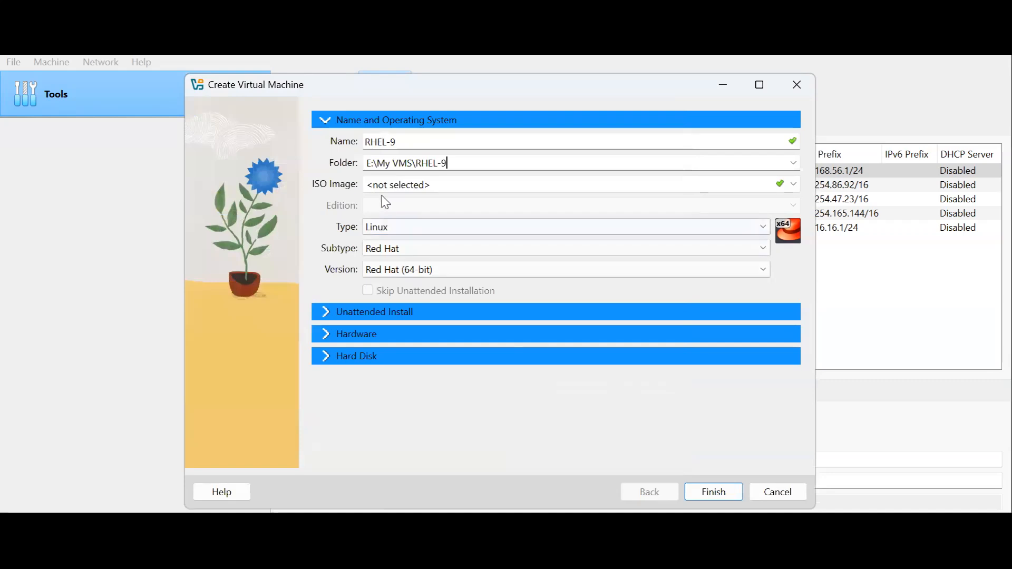
Set the virtual machine's ISO image to rhel-9.5-x86_64-dvd.iso from the Downloads folder
click(794, 185)
click(443, 214)
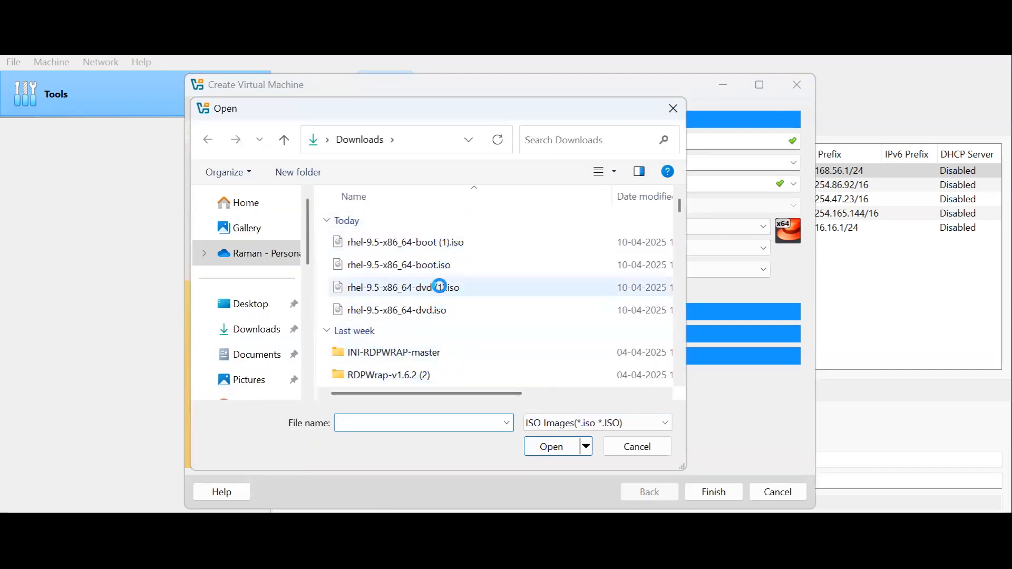
click(439, 287)
drag(485, 392, 441, 393)
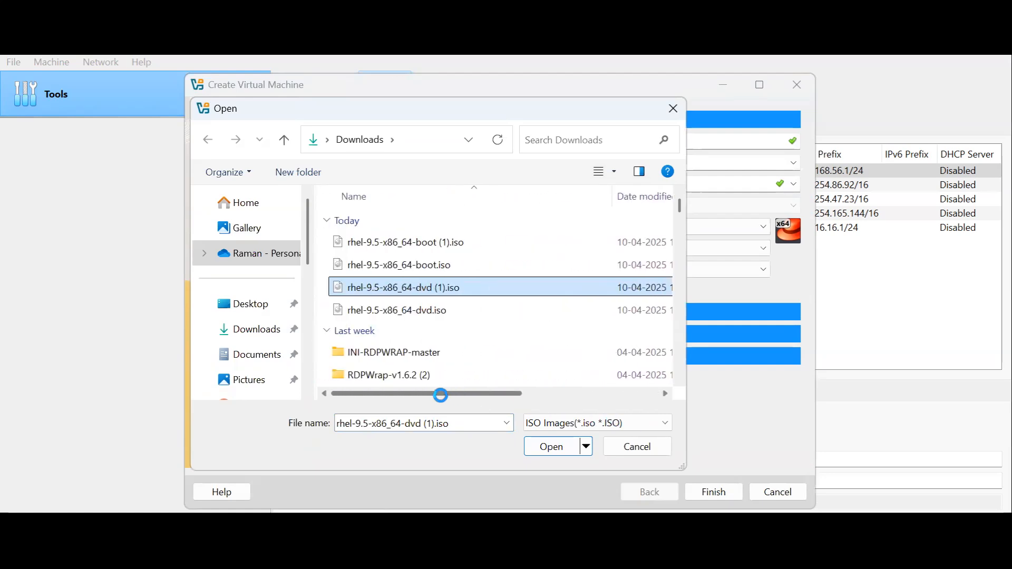
click(430, 315)
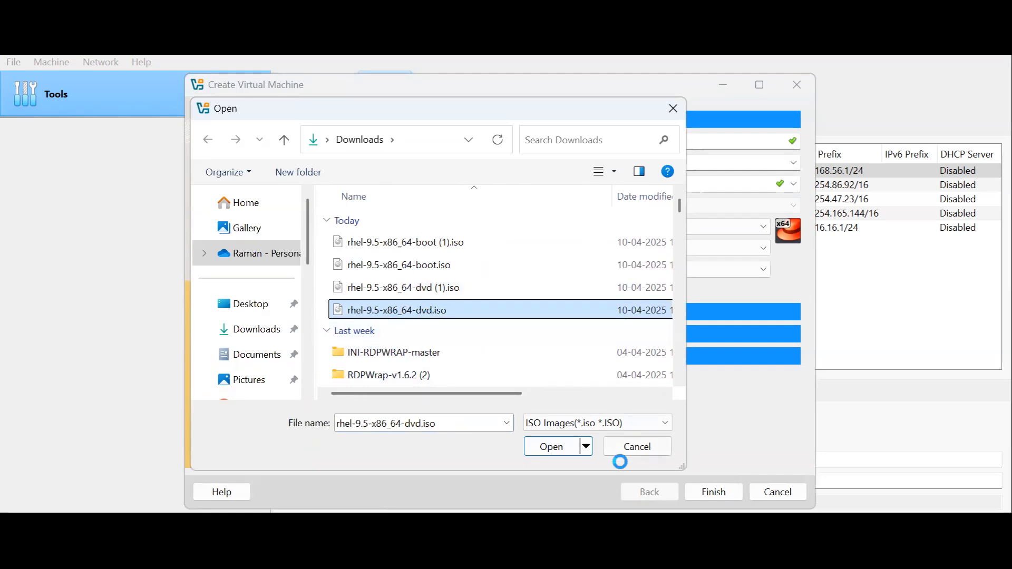
click(549, 446)
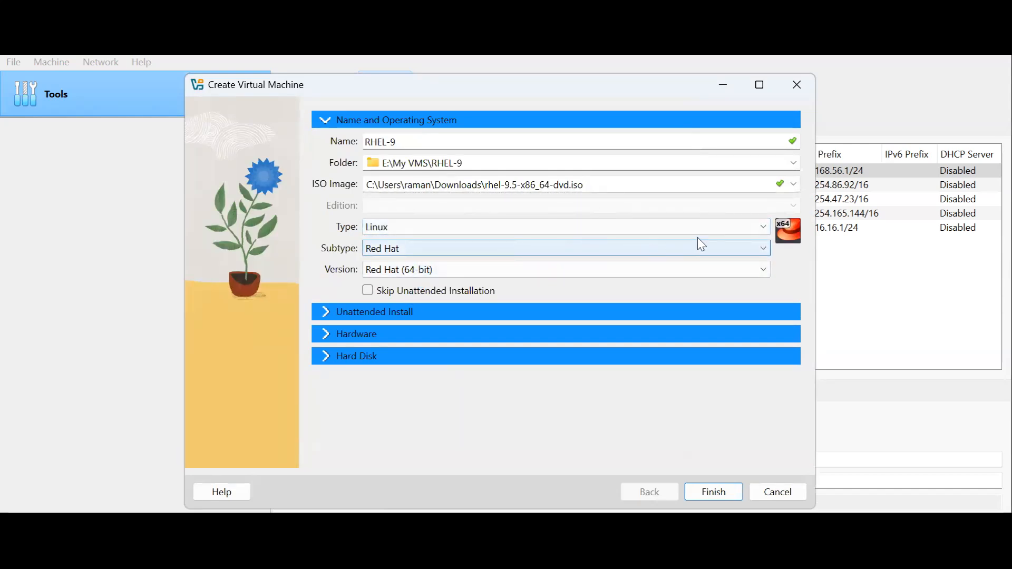
Review the available operating system types and Linux subtypes for the virtual machine
click(762, 228)
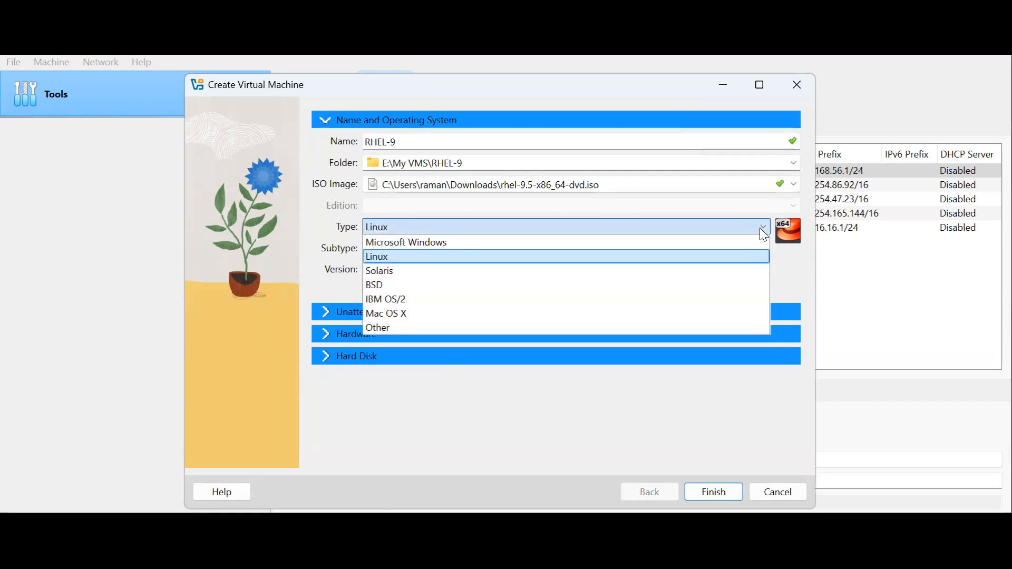
click(760, 228)
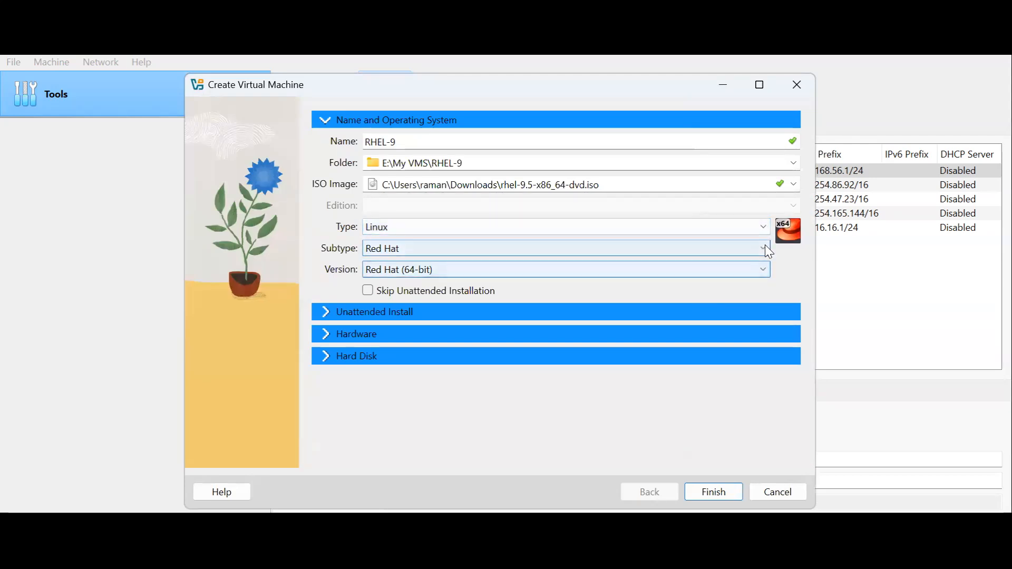
click(766, 249)
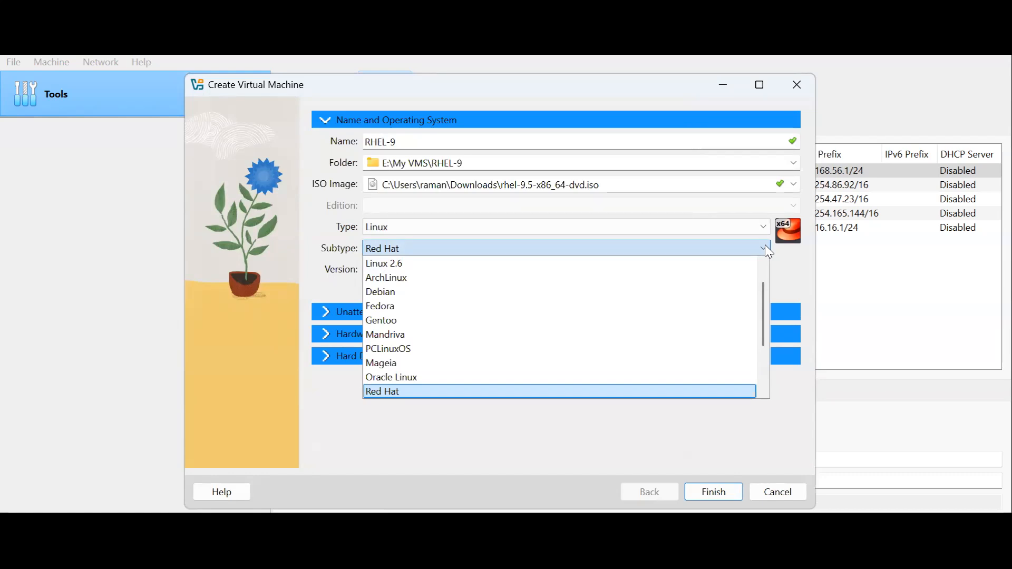
click(796, 267)
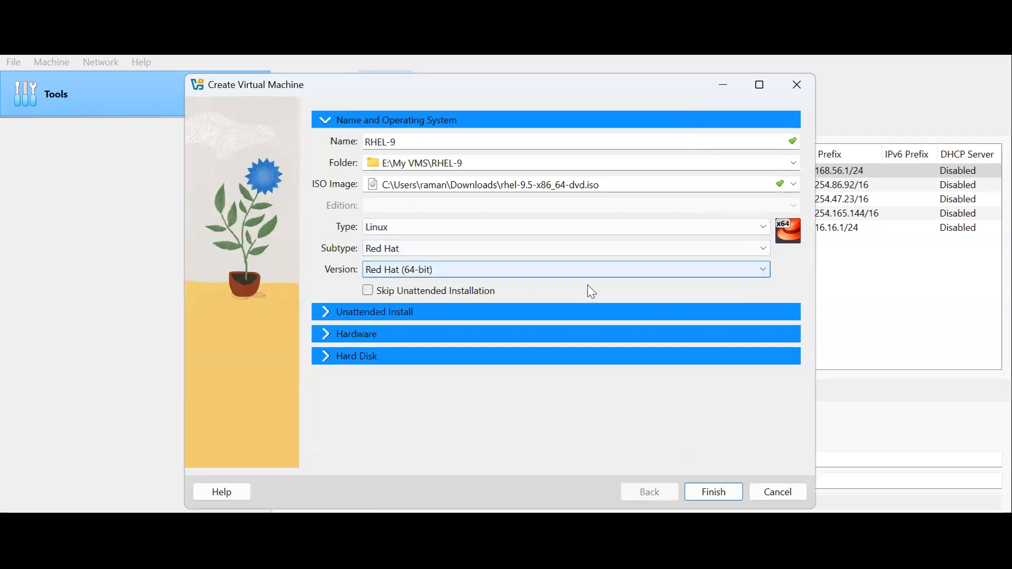
In the unattended install settings, reveal the account password and set the domain name to rhel.org
click(403, 316)
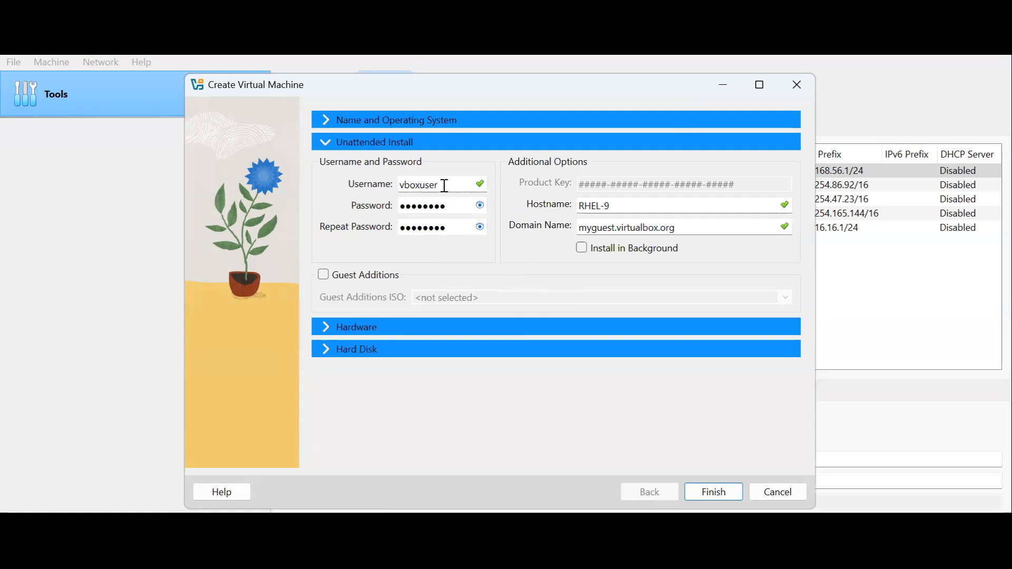
drag(440, 185, 377, 184)
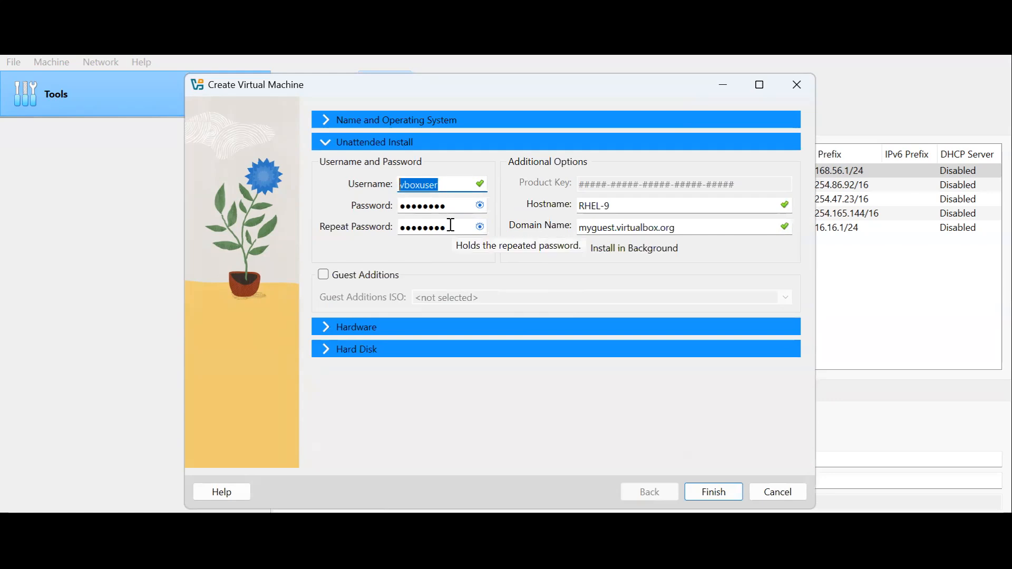
click(481, 206)
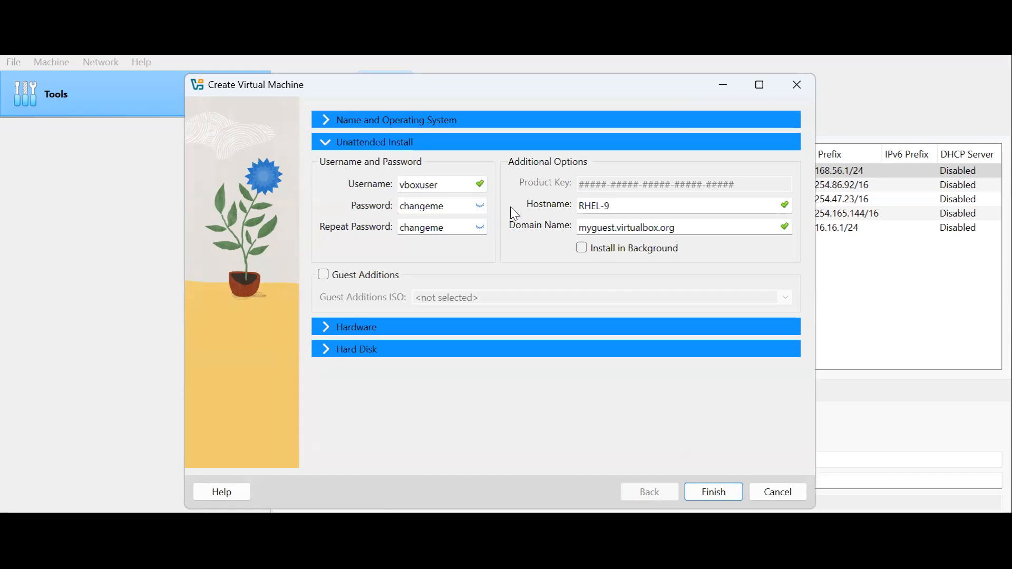
drag(639, 206, 559, 206)
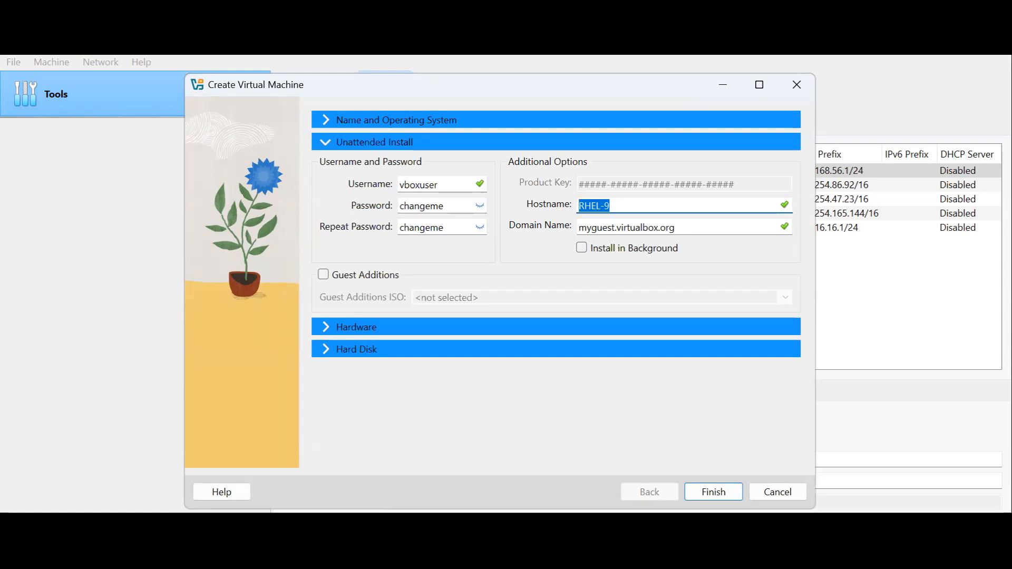
click(586, 206)
click(696, 228)
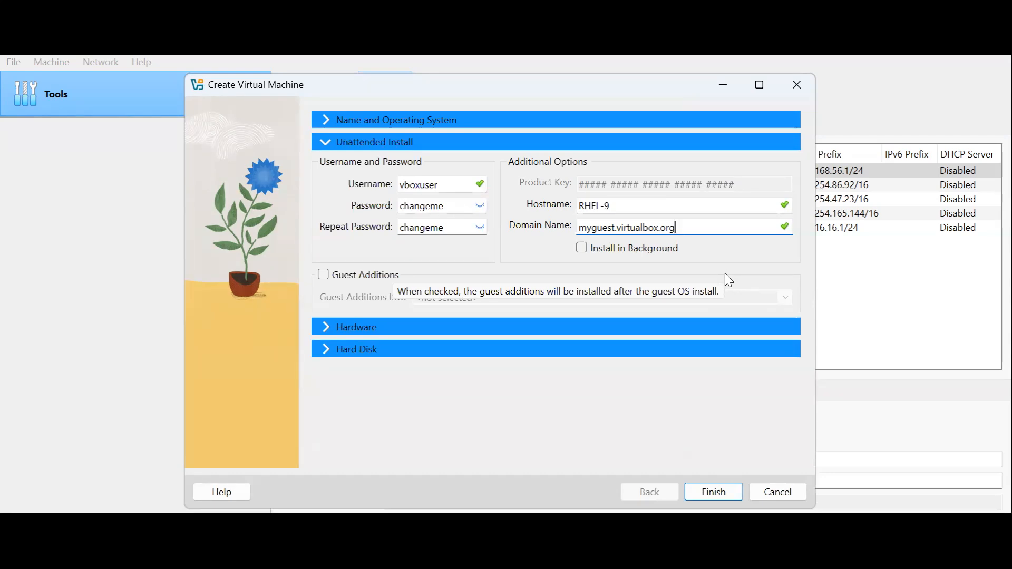
key(ctrl+a)
text(rhel.)
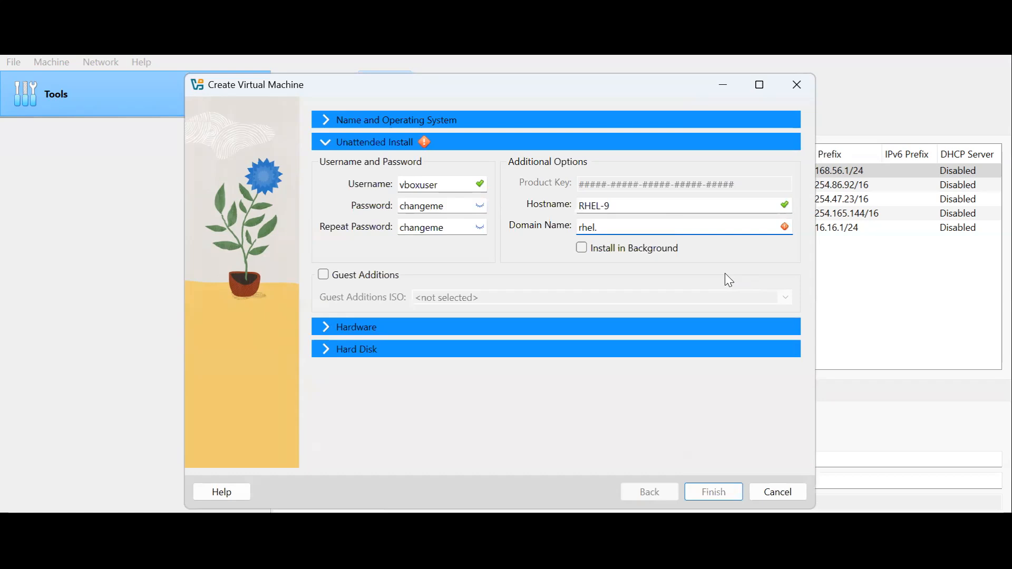
text(org)
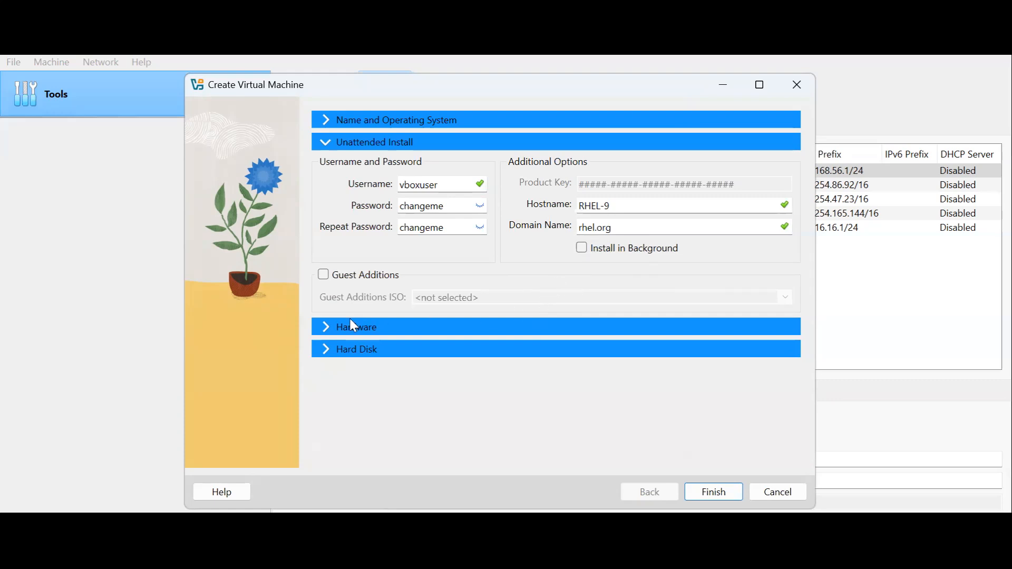
Set the virtual machine's base memory to 4096 MB and its processors to 2
click(341, 328)
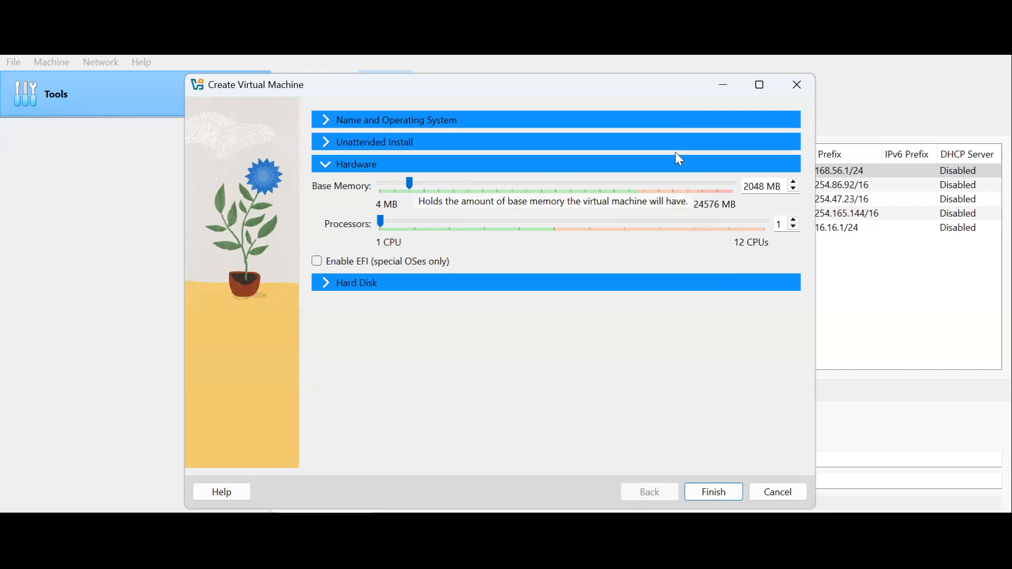
drag(411, 184, 443, 182)
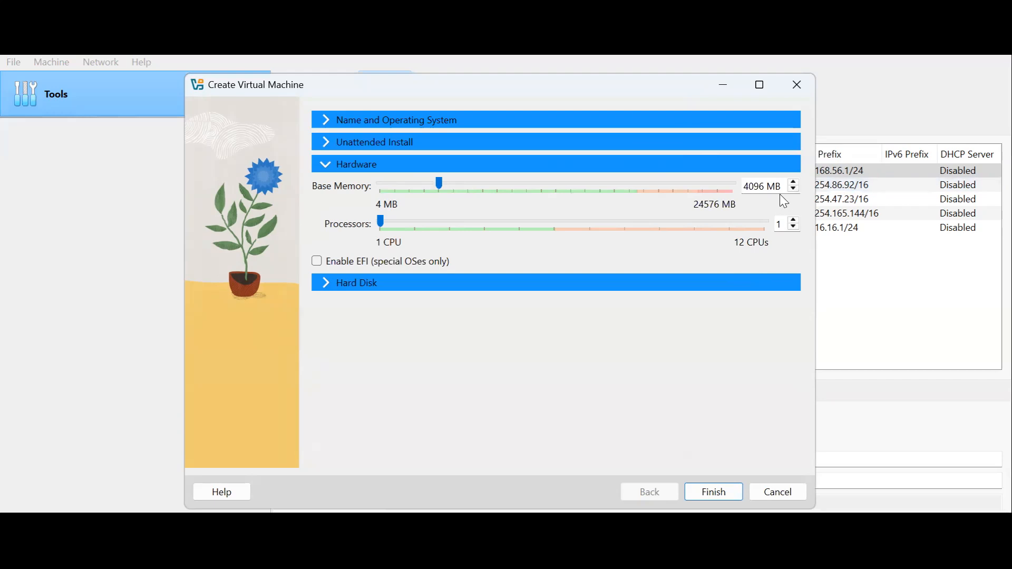
click(796, 220)
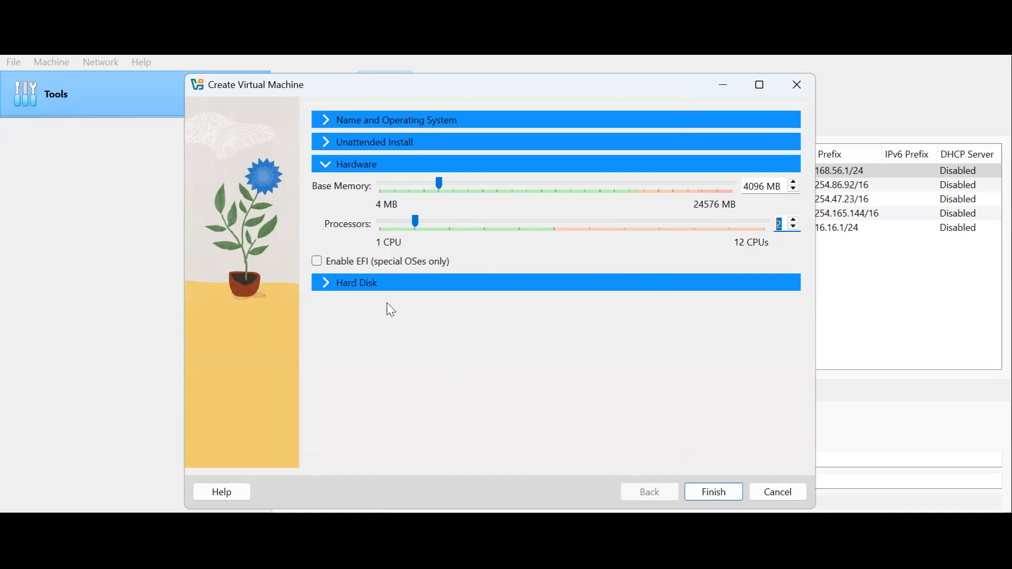
Set the new virtual hard disk's size to 30 GB and finish creating the virtual machine
click(331, 283)
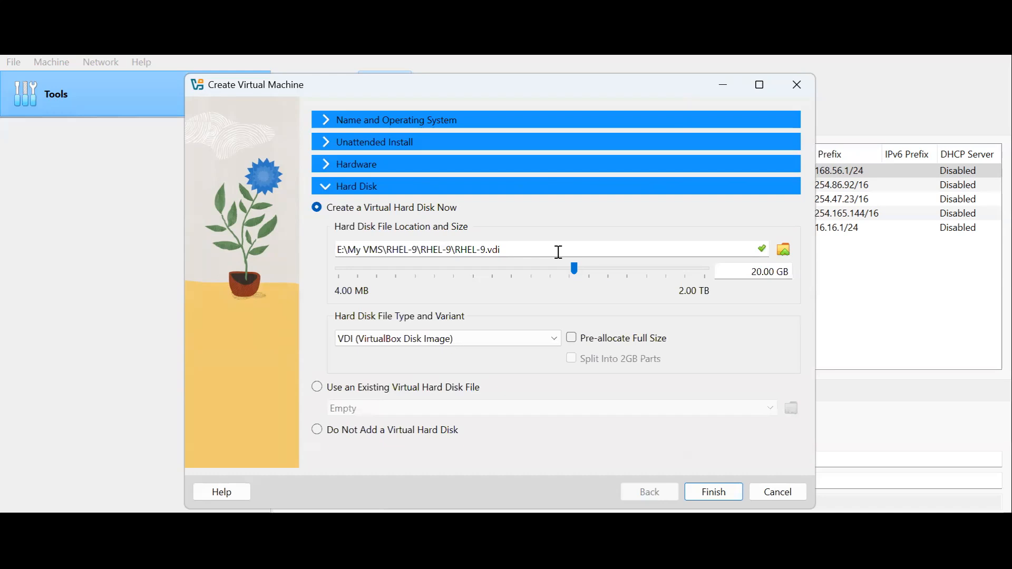
drag(526, 249, 342, 253)
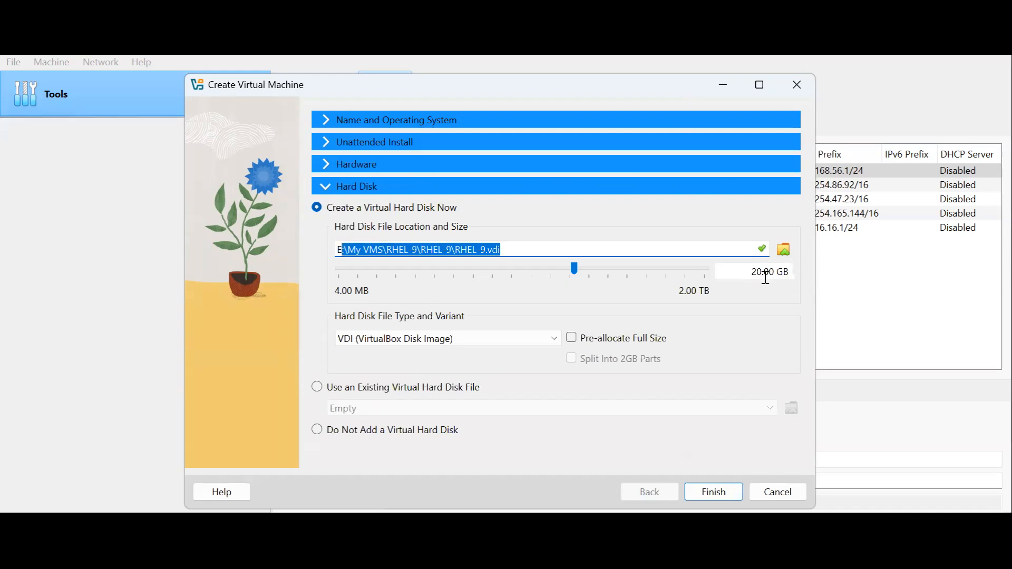
mouse_move(764, 278)
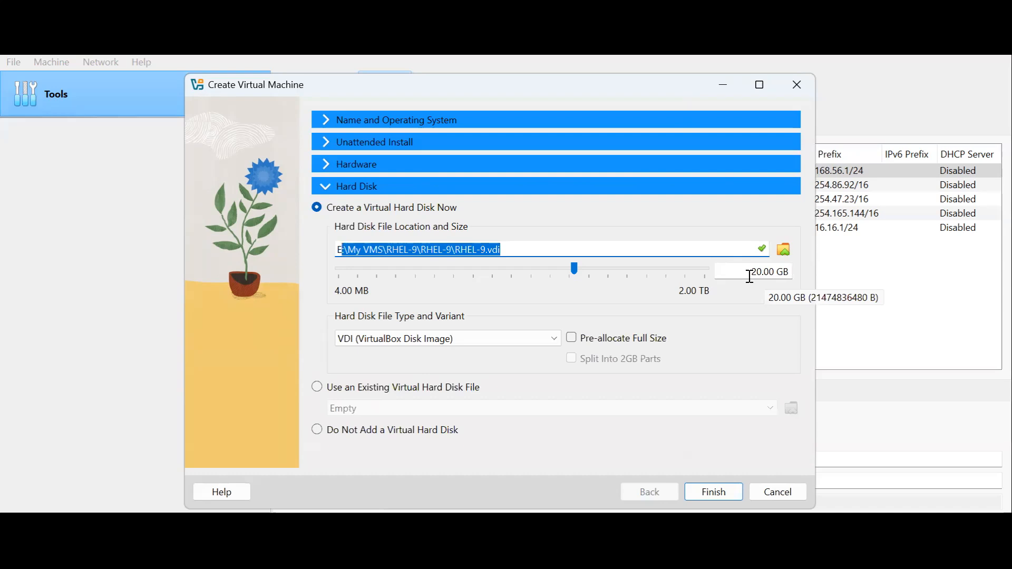
click(758, 277)
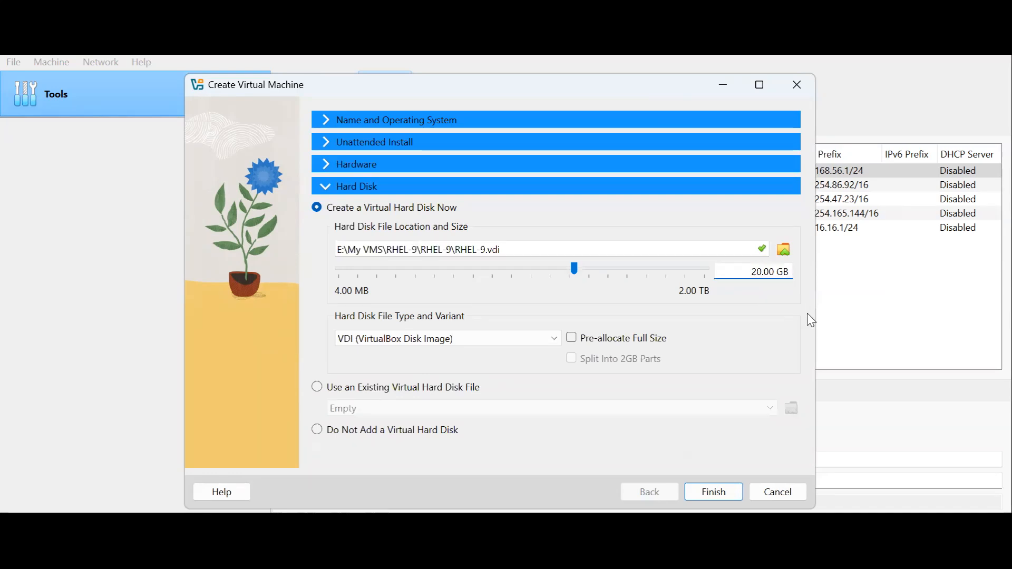
key(BackSpace)
text(3)
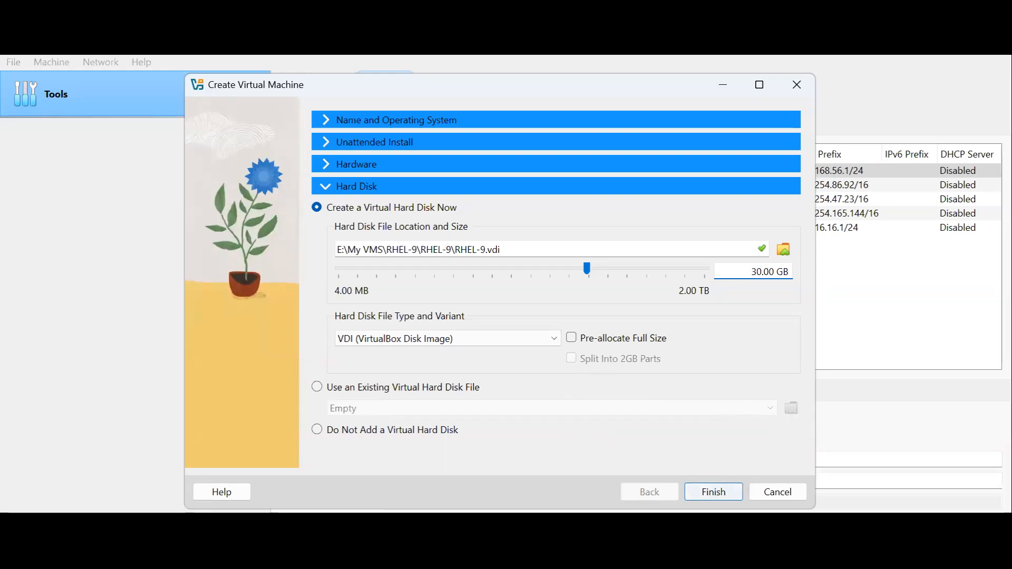
click(693, 484)
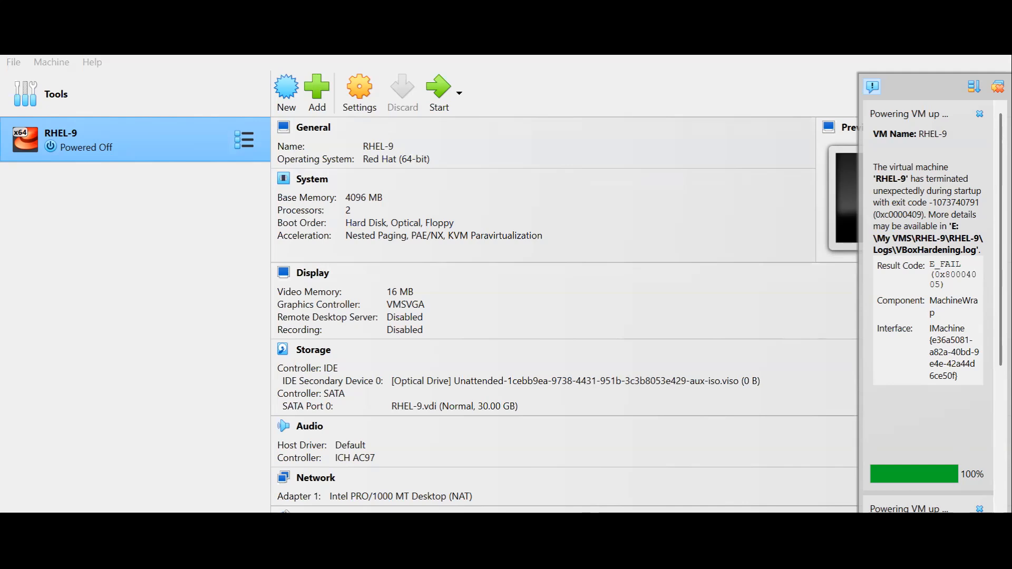
Switch to Snipping Tool and examine the captured VirtualBox error dialog
click(676, 525)
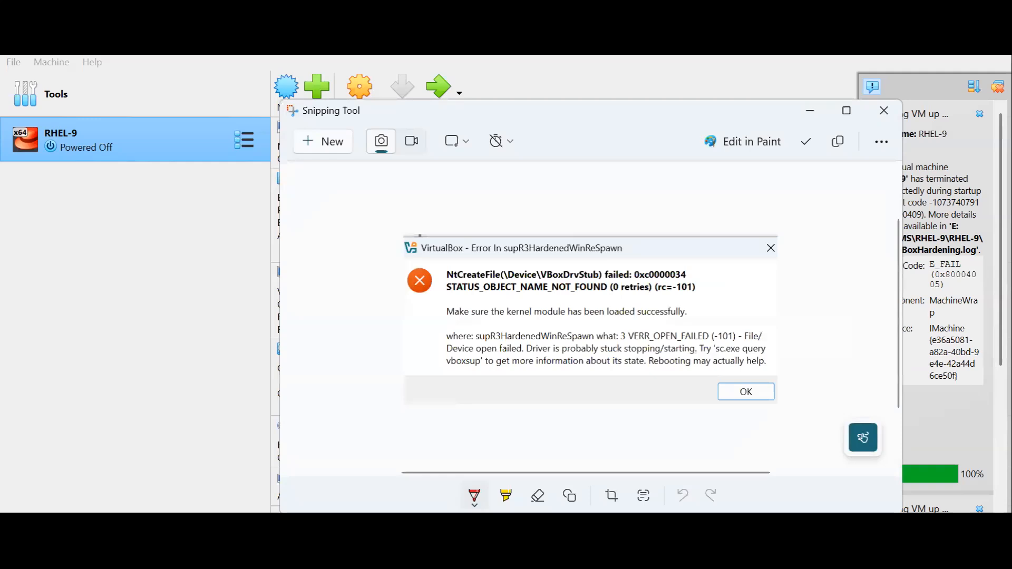